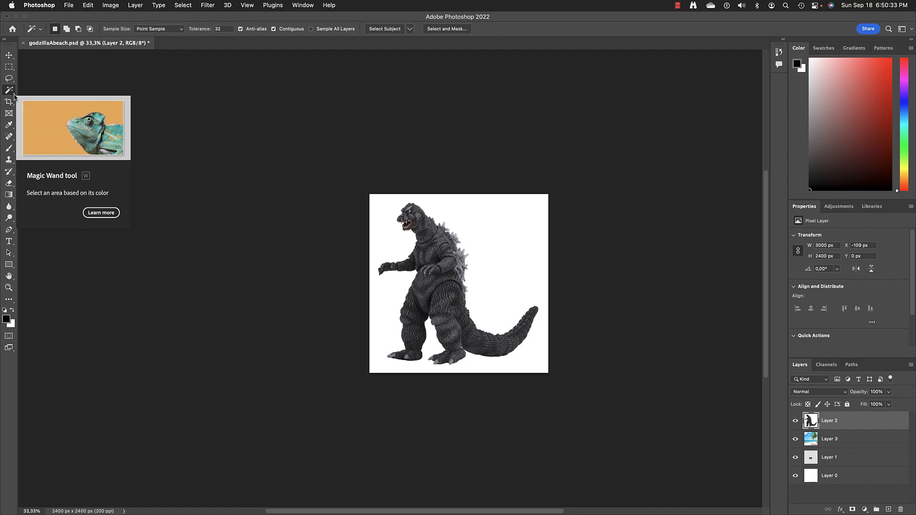
- Show the Magic Wand tool group: Object Selection, Quick Selection and Magic Wand
{"action": "right_click", "coordinate": [14, 95]}
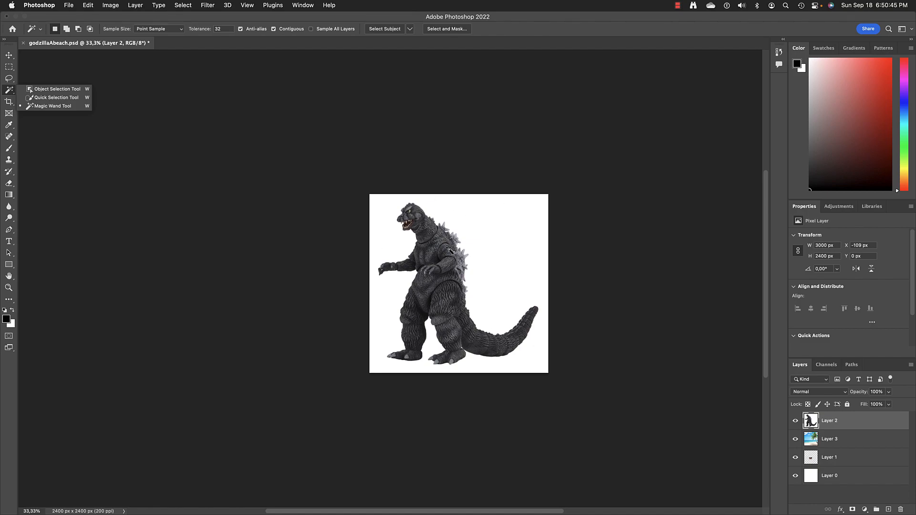
- Zoom the view to about 118% on Godzilla's head and upper body
{"action": "left_click", "coordinate": [162, 209]}
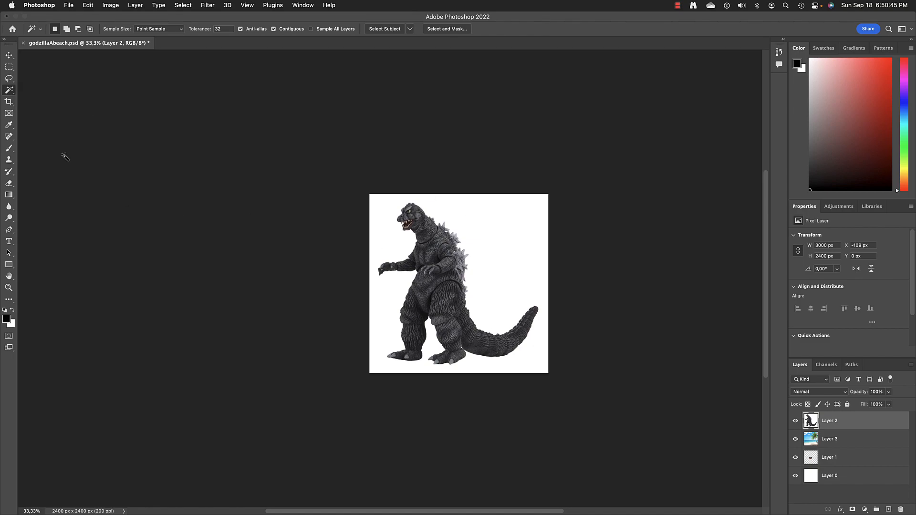
{"action": "left_click", "coordinate": [8, 288]}
{"action": "left_click", "coordinate": [439, 251]}
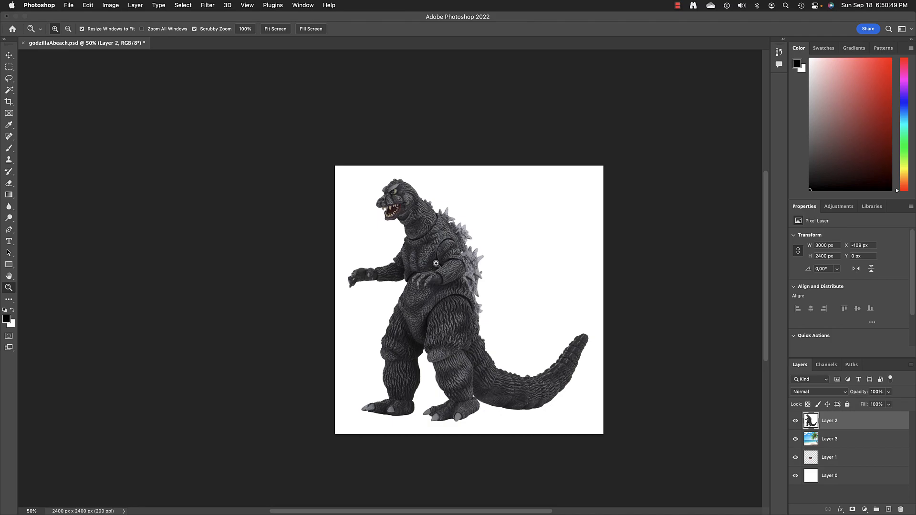
{"action": "left_click", "coordinate": [436, 263]}
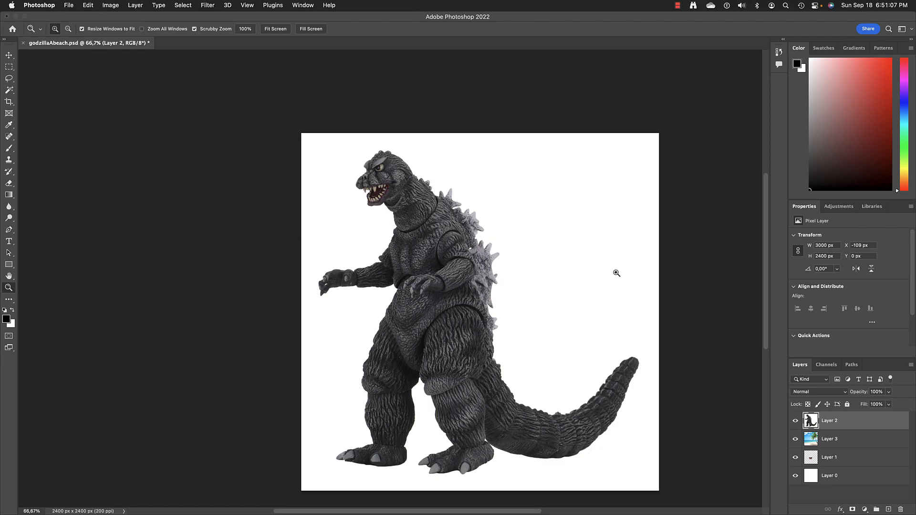
{"action": "left_click_drag", "start_coordinate": [448, 231], "coordinate": [477, 212]}
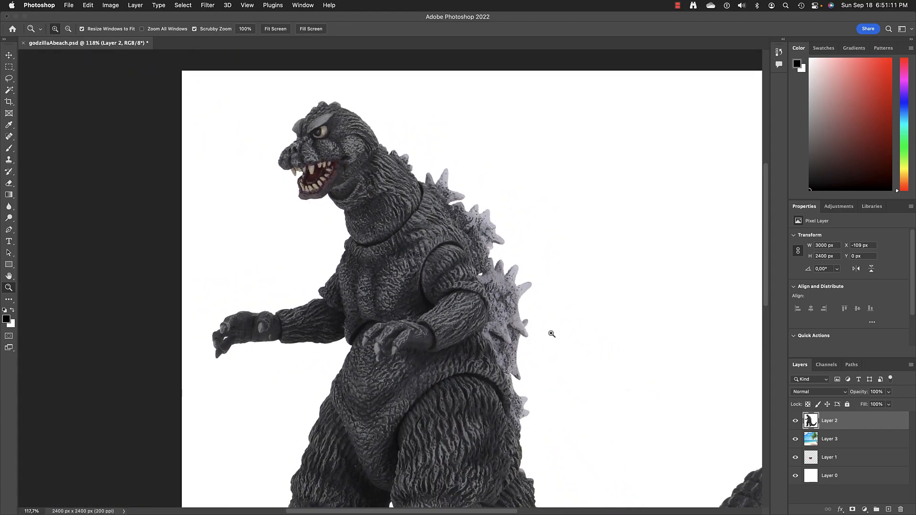
{"action": "scroll", "coordinate": [552, 334], "scroll_direction": "down", "scroll_amount": 5}
{"action": "scroll", "coordinate": [551, 334], "scroll_direction": "up", "scroll_amount": 3}
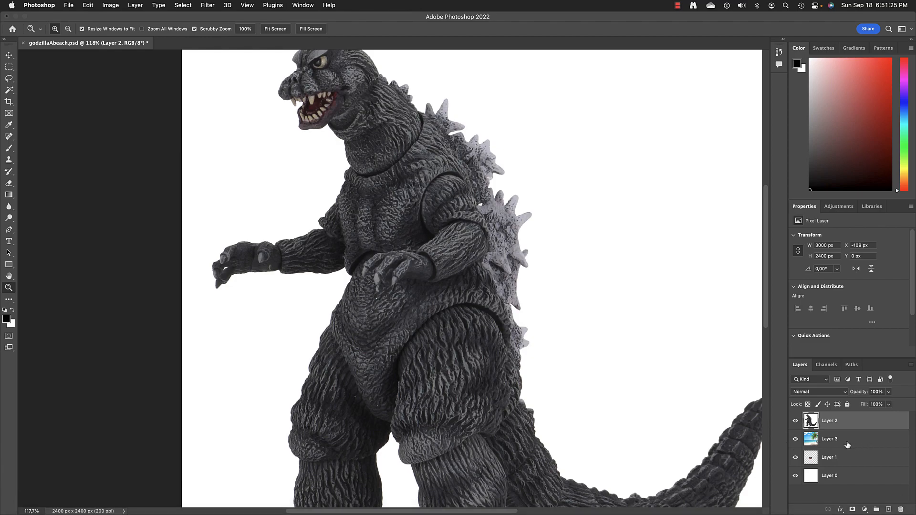
{"action": "scroll", "coordinate": [326, 242], "scroll_direction": "up", "scroll_amount": 2}
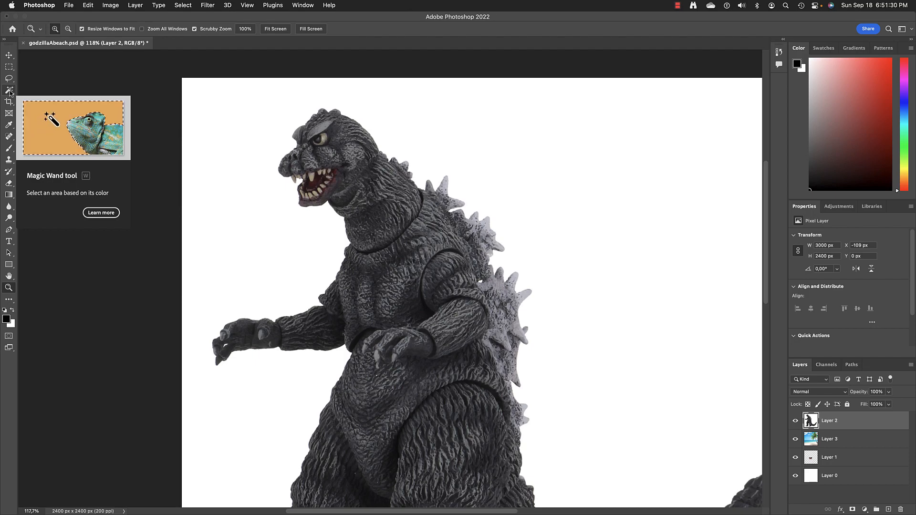
{"action": "scroll", "coordinate": [591, 154], "scroll_direction": "left", "scroll_amount": 5}
{"action": "scroll", "coordinate": [592, 154], "scroll_direction": "right", "scroll_amount": 8}
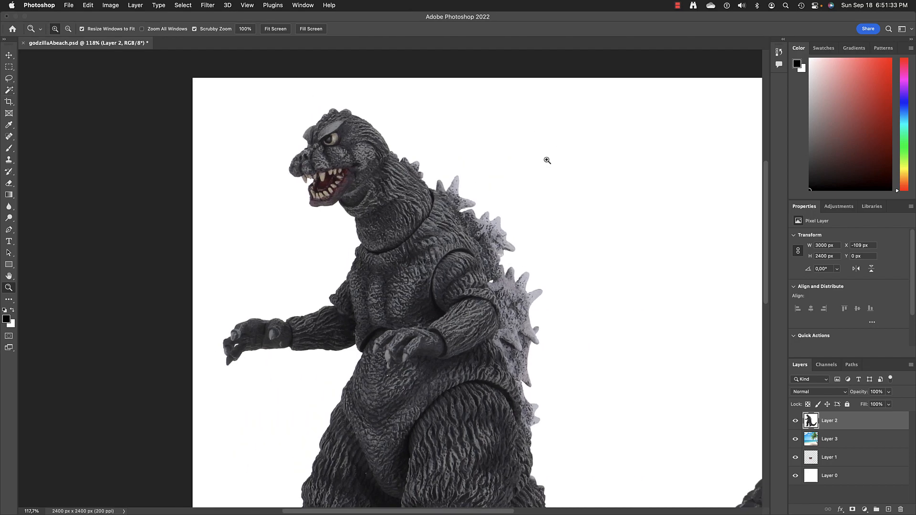
- With the Magic Wand at tolerance 32, contiguous, select Layer 2's white background around Godzilla
{"action": "left_click", "coordinate": [9, 90]}
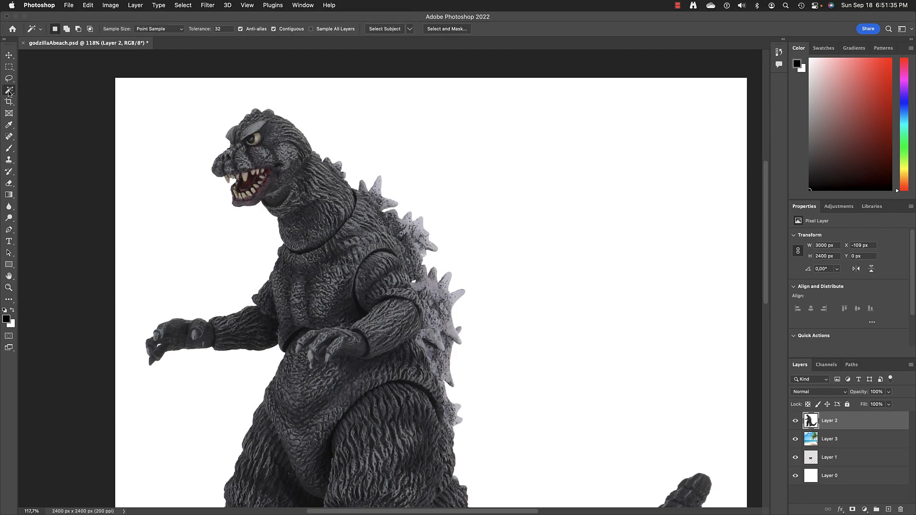
{"action": "scroll", "coordinate": [560, 155], "scroll_direction": "left", "scroll_amount": 5}
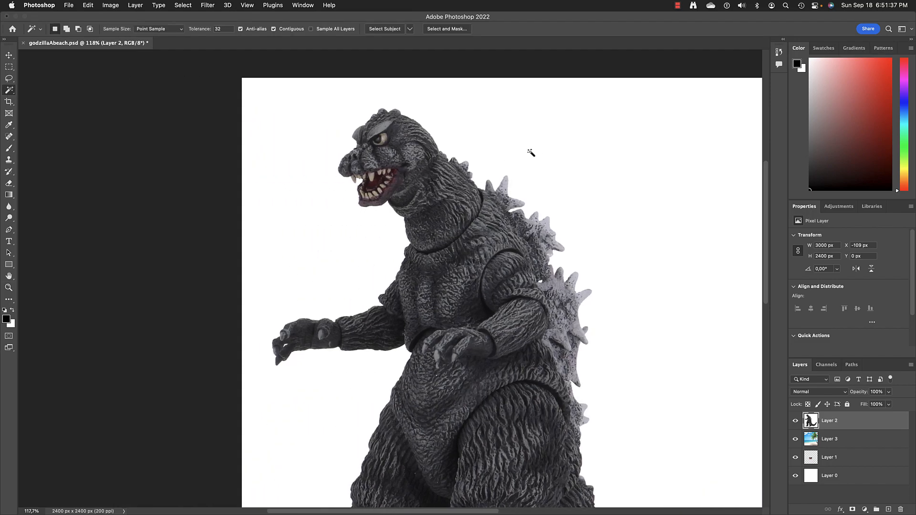
{"action": "scroll", "coordinate": [531, 151], "scroll_direction": "right", "scroll_amount": 8}
{"action": "scroll", "coordinate": [531, 151], "scroll_direction": "left", "scroll_amount": 3}
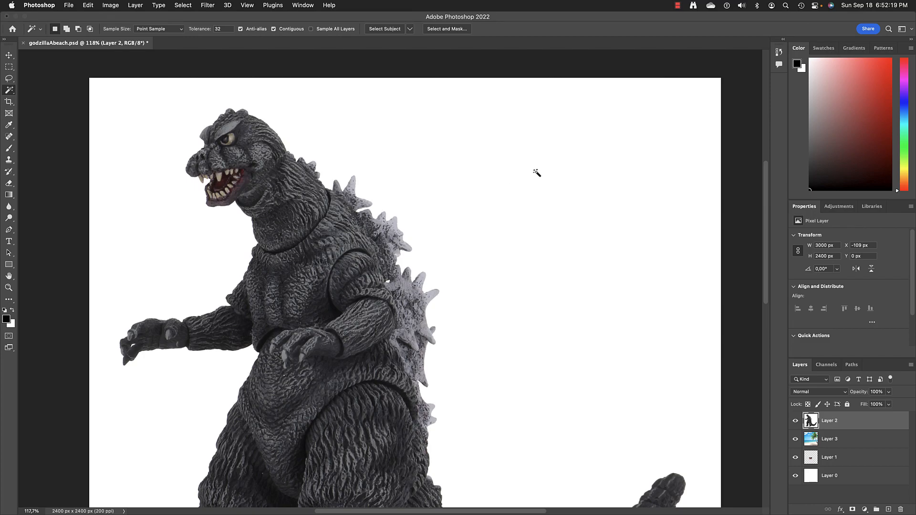
{"action": "left_click", "coordinate": [536, 175]}
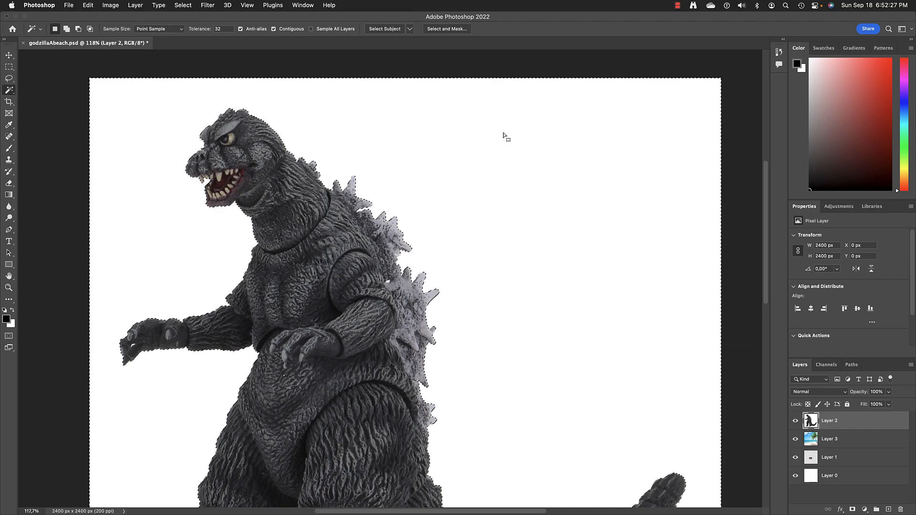
- Delete the selected white area to reveal the beach, then zoom out to 50%
{"action": "key", "text": "Delete"}
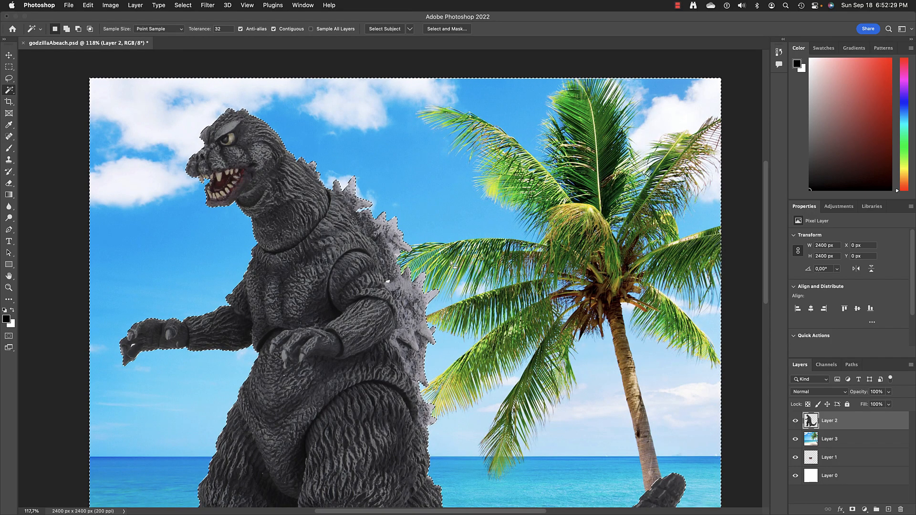
{"action": "left_click", "coordinate": [8, 288]}
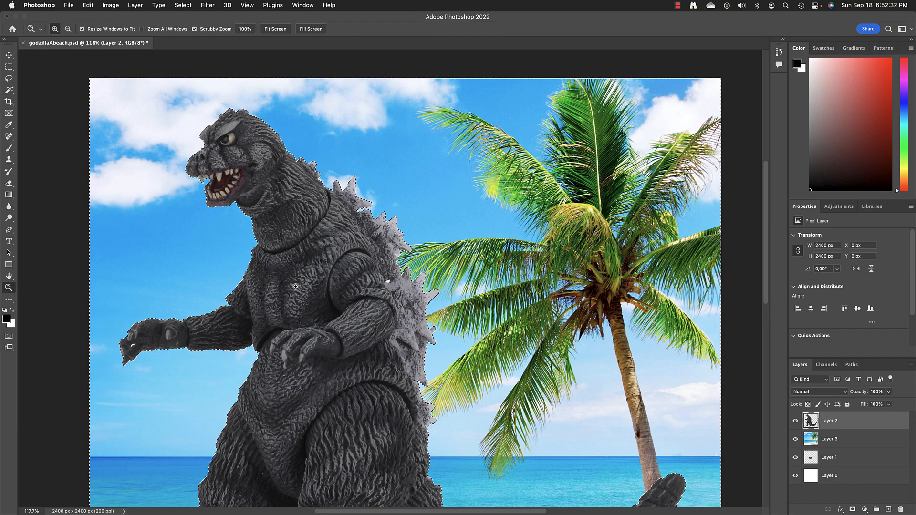
{"action": "left_click", "coordinate": [513, 322], "text": "alt"}
{"action": "left_click", "coordinate": [517, 322], "text": "alt"}
{"action": "left_click", "coordinate": [517, 321], "text": "alt"}
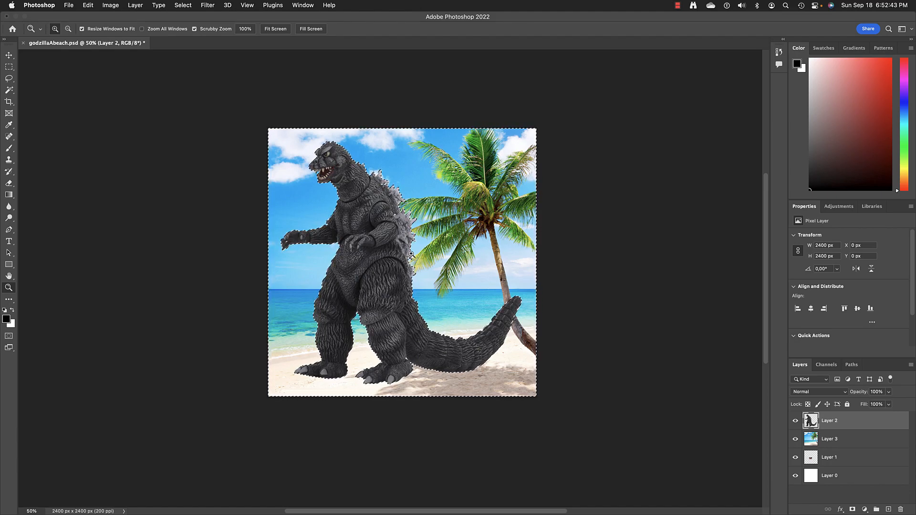
- Undo the background deletion so Godzilla sits on white again
{"action": "key", "text": "cmd+d"}
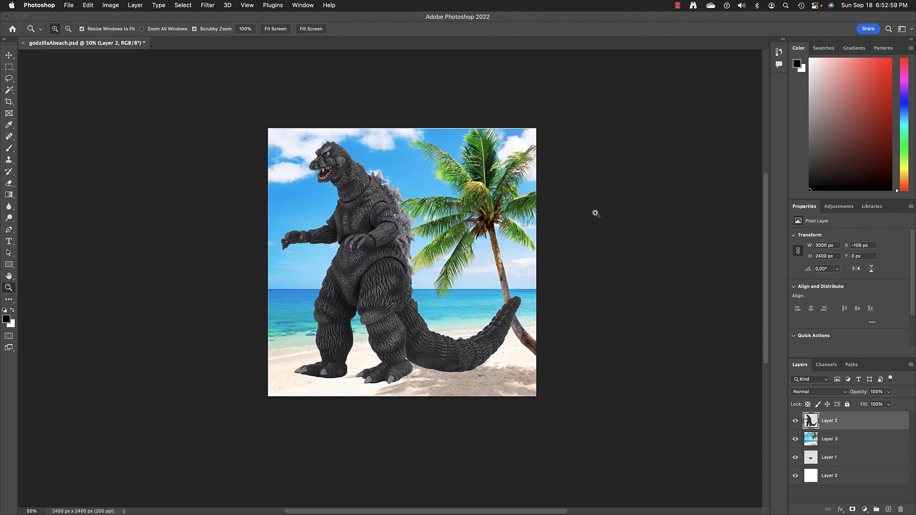
{"action": "key", "text": "super+z"}
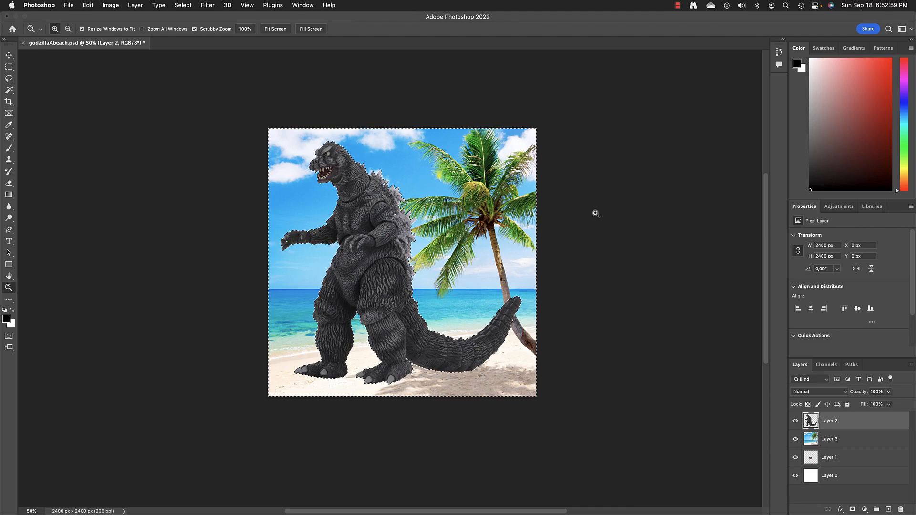
{"action": "left_click", "coordinate": [86, 5]}
{"action": "left_click", "coordinate": [92, 18]}
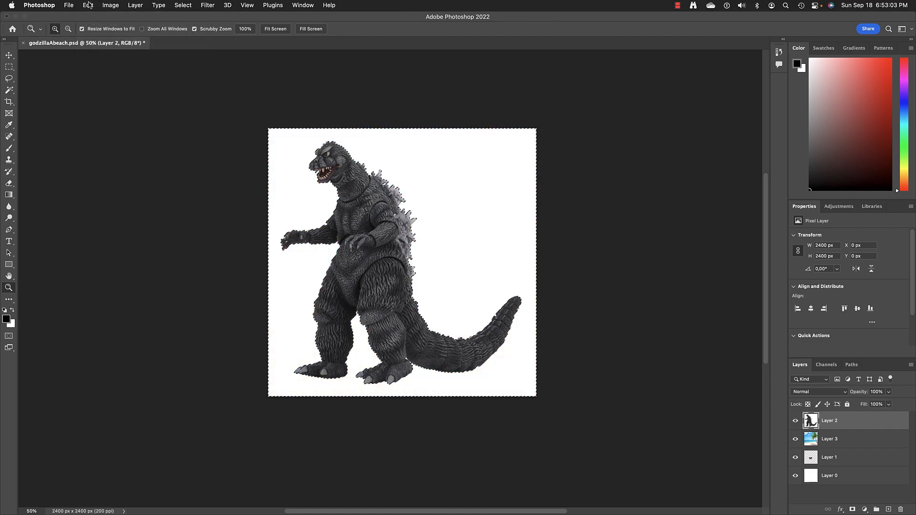
{"action": "scroll", "coordinate": [445, 145], "scroll_direction": "left", "scroll_amount": 5}
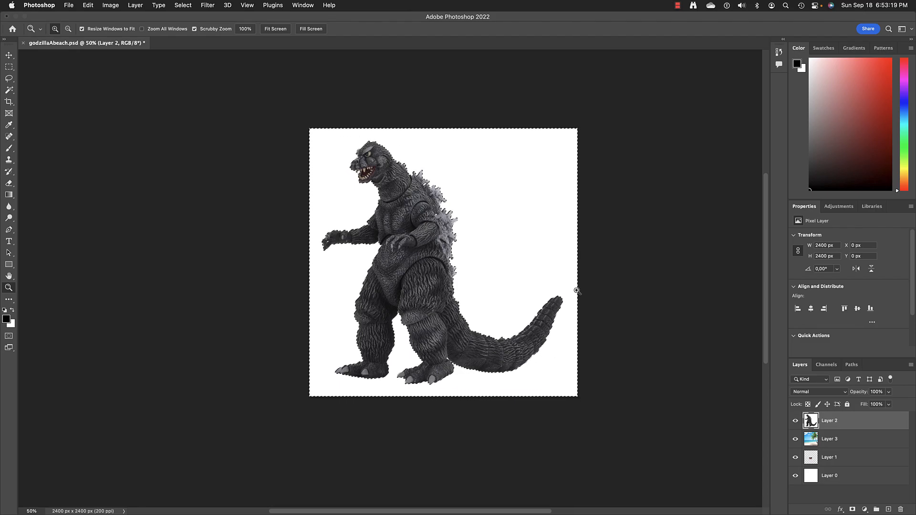
- Drop the current selection with Select > Deselect
{"action": "left_click", "coordinate": [72, 6]}
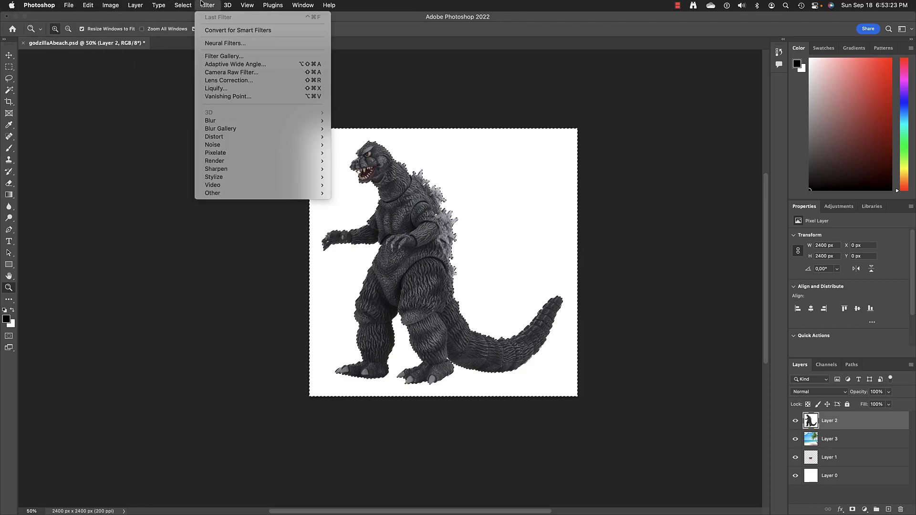
{"action": "mouse_move", "coordinate": [186, 4]}
{"action": "left_click", "coordinate": [190, 25]}
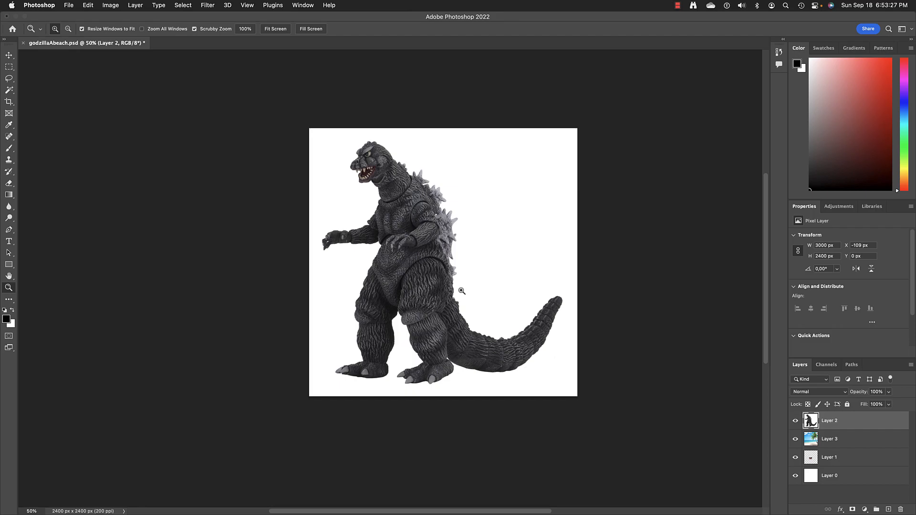
- Use the Object Selection tool to box-select the Godzilla figure on Layer 2
{"action": "left_click", "coordinate": [14, 95]}
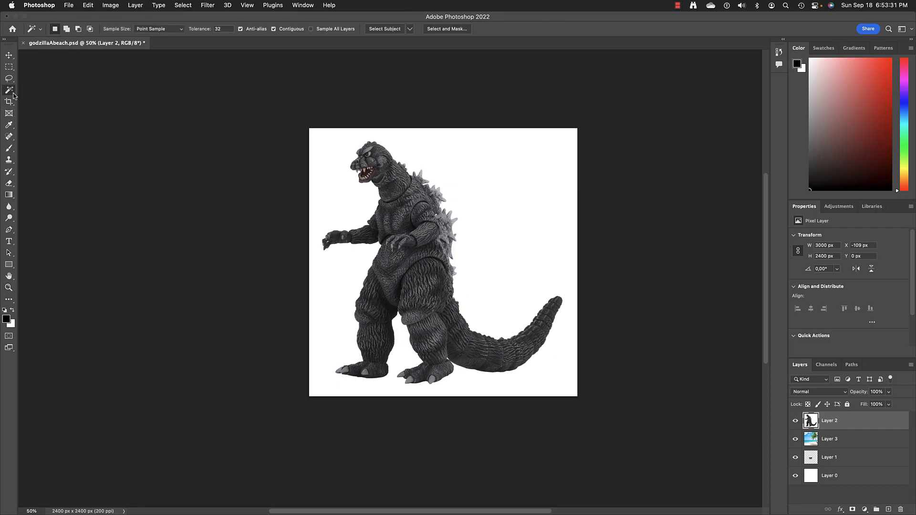
{"action": "right_click", "coordinate": [14, 95]}
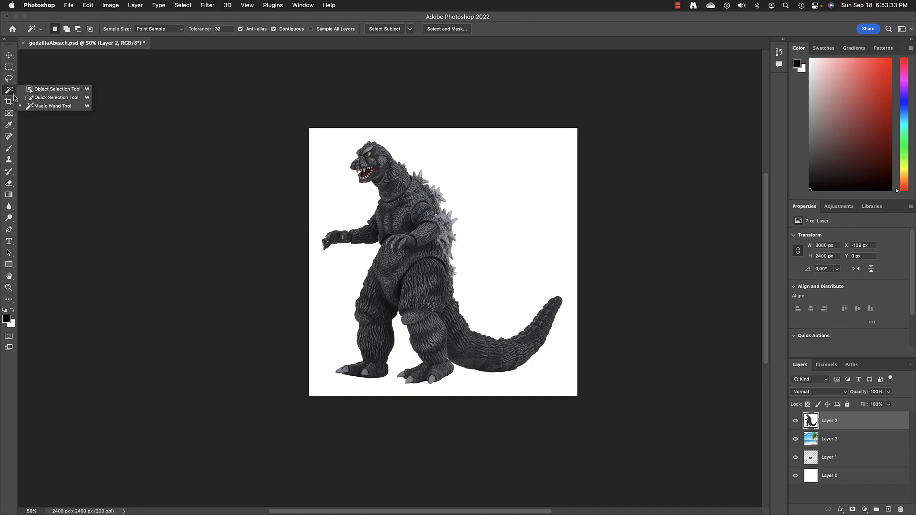
{"action": "left_click", "coordinate": [45, 90]}
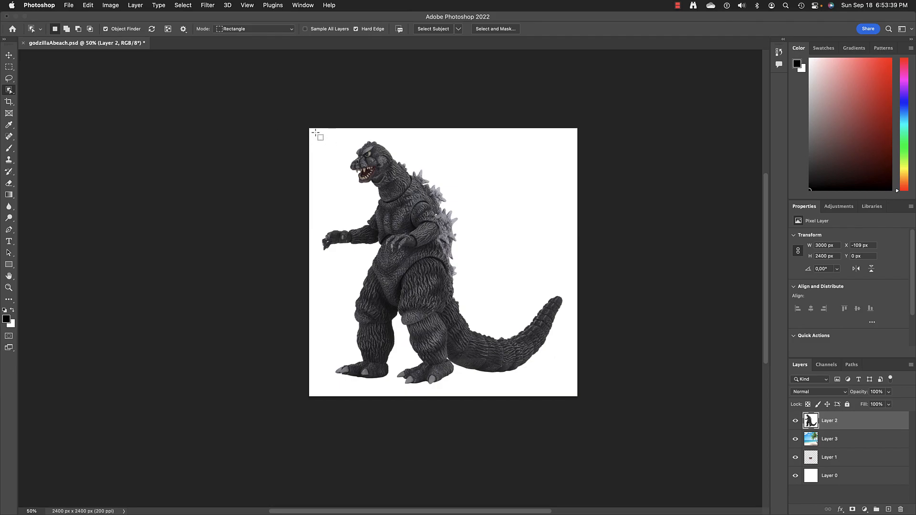
{"action": "left_click_drag", "start_coordinate": [318, 129], "coordinate": [574, 392]}
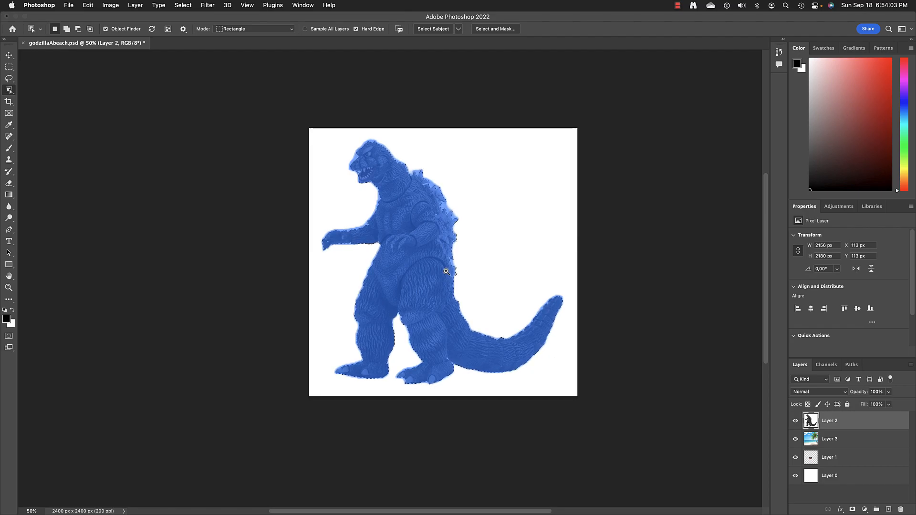
- Zoom to 300% and pan along Godzilla's spines, arms and head to check the selection edge
{"action": "scroll", "coordinate": [446, 271], "scroll_direction": "up", "scroll_amount": 4}
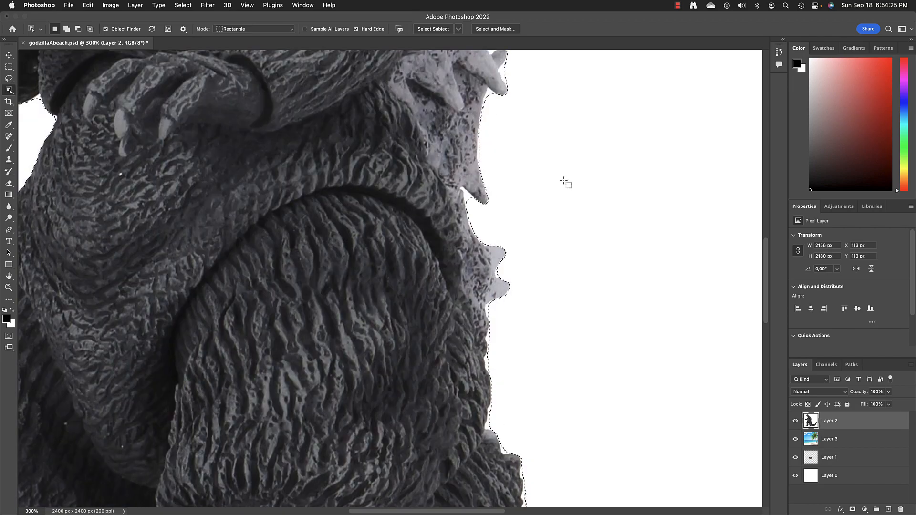
{"action": "scroll", "coordinate": [570, 282], "scroll_direction": "up", "scroll_amount": 10}
{"action": "scroll", "coordinate": [569, 283], "scroll_direction": "left", "scroll_amount": 4}
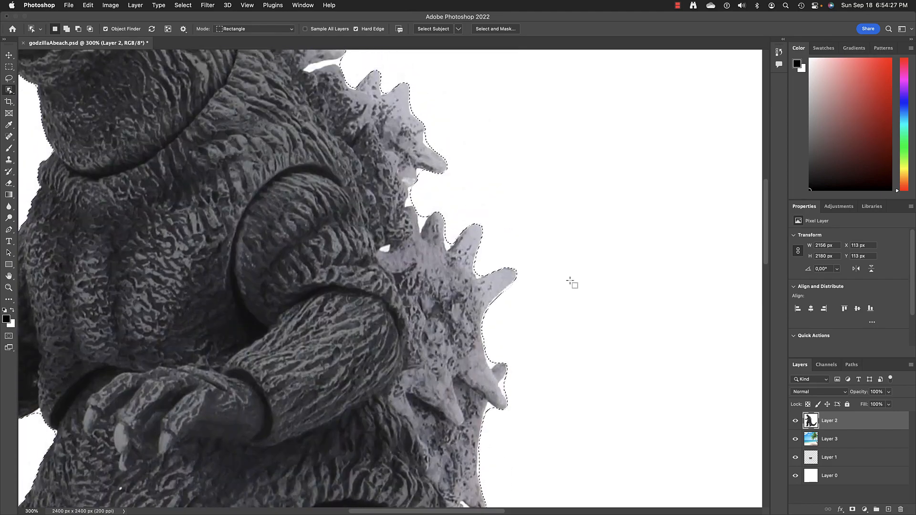
{"action": "scroll", "coordinate": [571, 284], "scroll_direction": "right", "scroll_amount": 3}
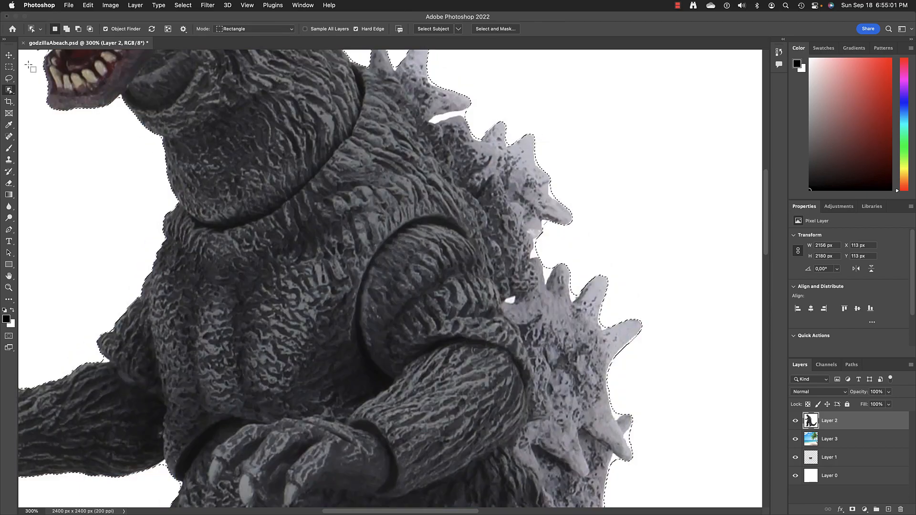
- Switch back to the Magic Wand and select the white background instead of Godzilla
{"action": "left_click", "coordinate": [13, 93]}
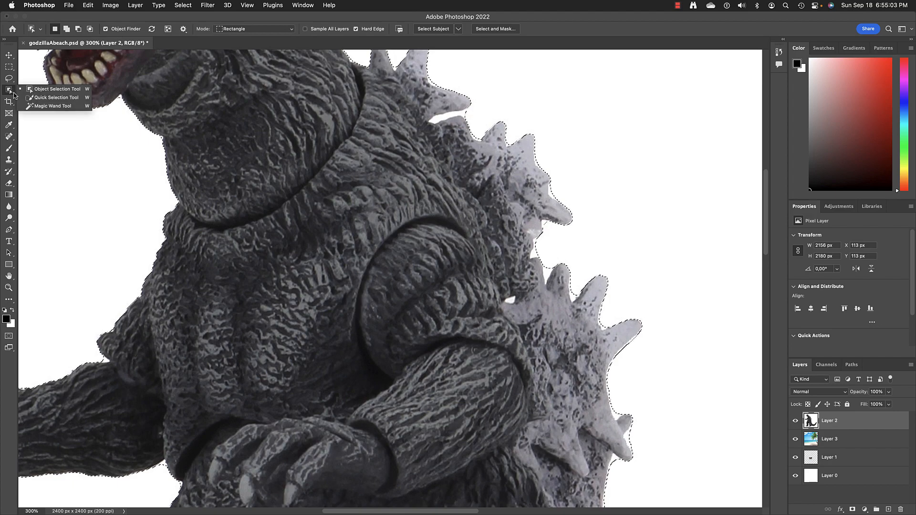
{"action": "left_click", "coordinate": [50, 106]}
{"action": "left_click", "coordinate": [616, 137]}
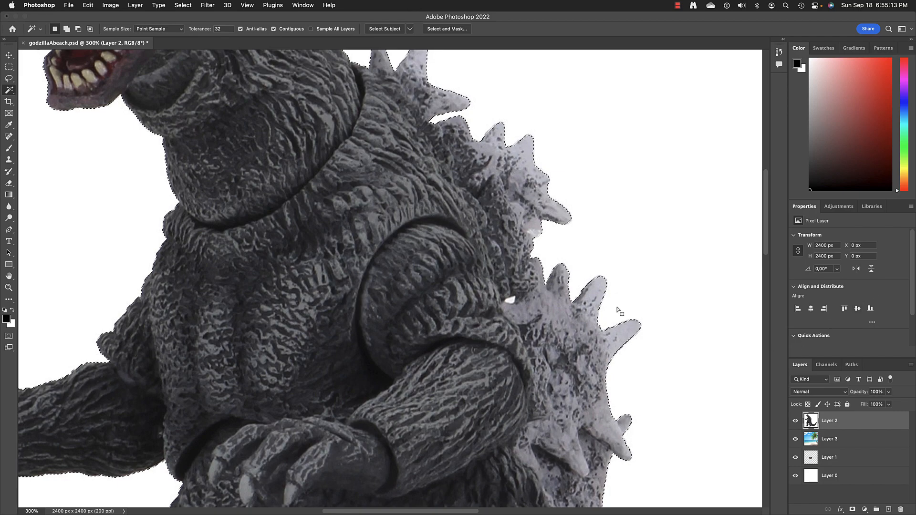
{"action": "scroll", "coordinate": [600, 304], "scroll_direction": "up", "scroll_amount": 10}
{"action": "scroll", "coordinate": [601, 304], "scroll_direction": "down", "scroll_amount": 5}
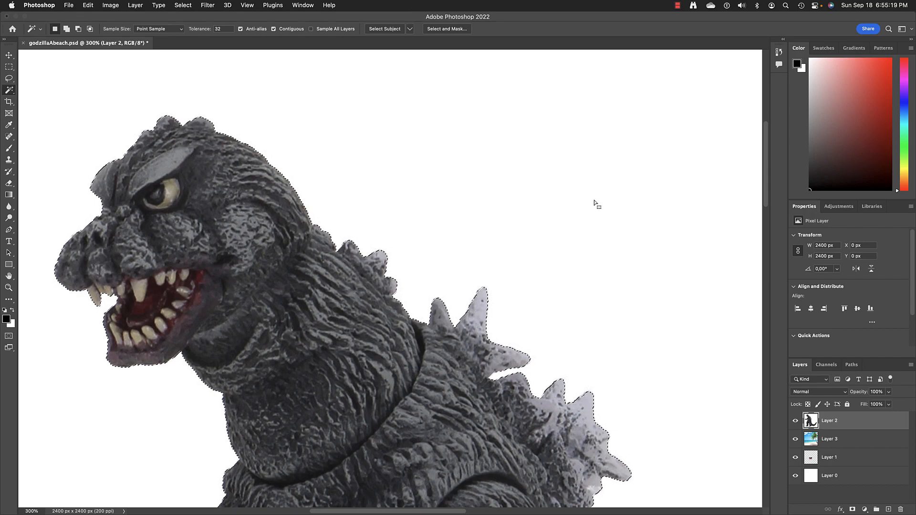
- Delete the white background again and zoom out to 66.7% to view the finished composite
{"action": "key", "text": "Delete"}
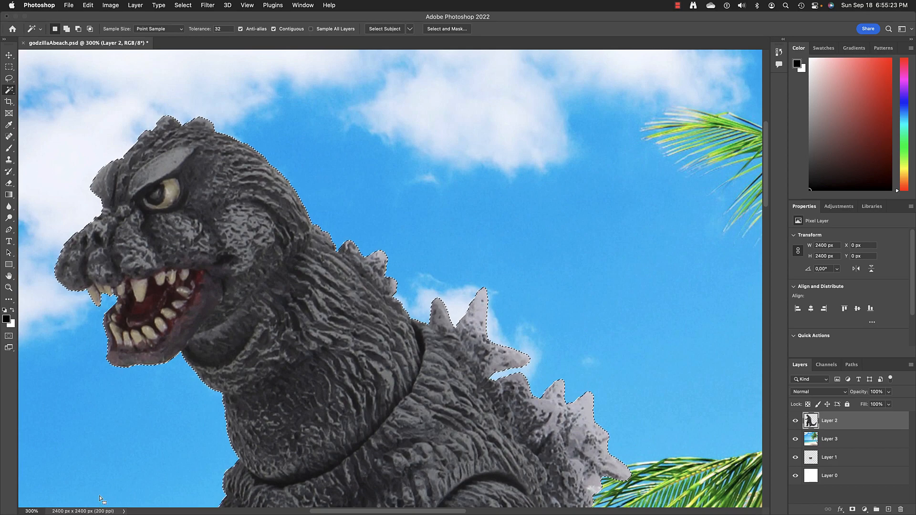
{"action": "left_click", "coordinate": [9, 288]}
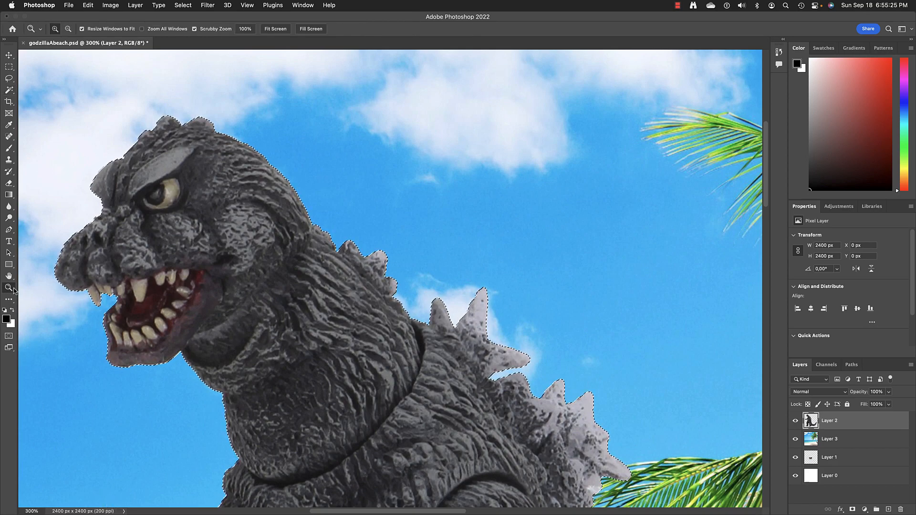
{"action": "left_click", "coordinate": [370, 285], "text": "alt"}
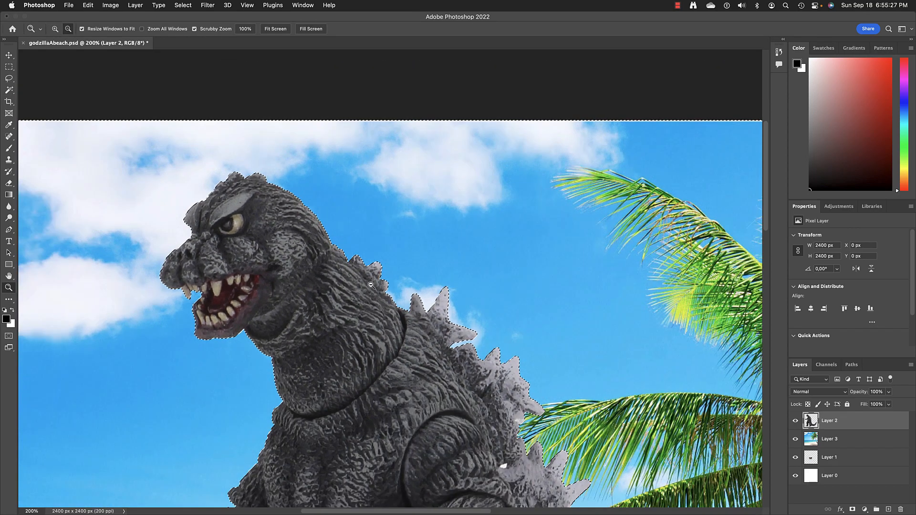
{"action": "left_click", "coordinate": [370, 286], "text": "alt"}
{"action": "left_click", "coordinate": [370, 285], "text": "alt"}
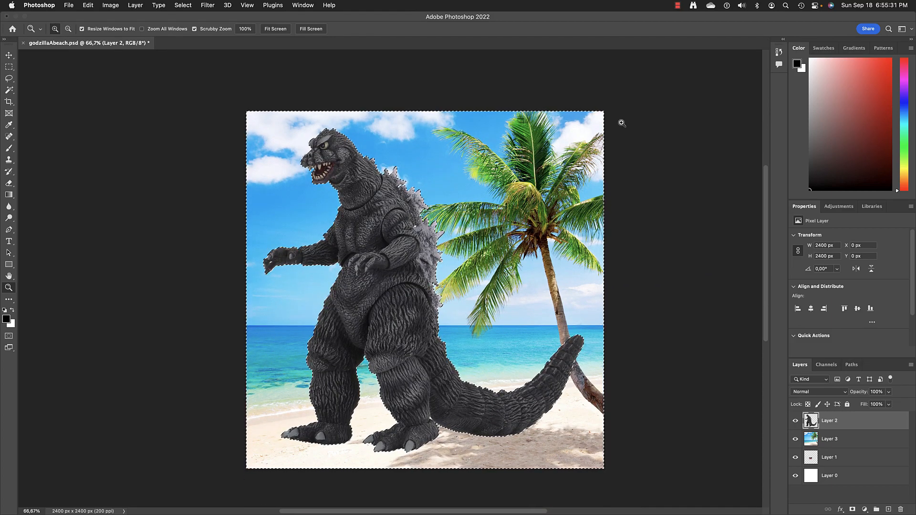
{"action": "left_click", "coordinate": [675, 5]}
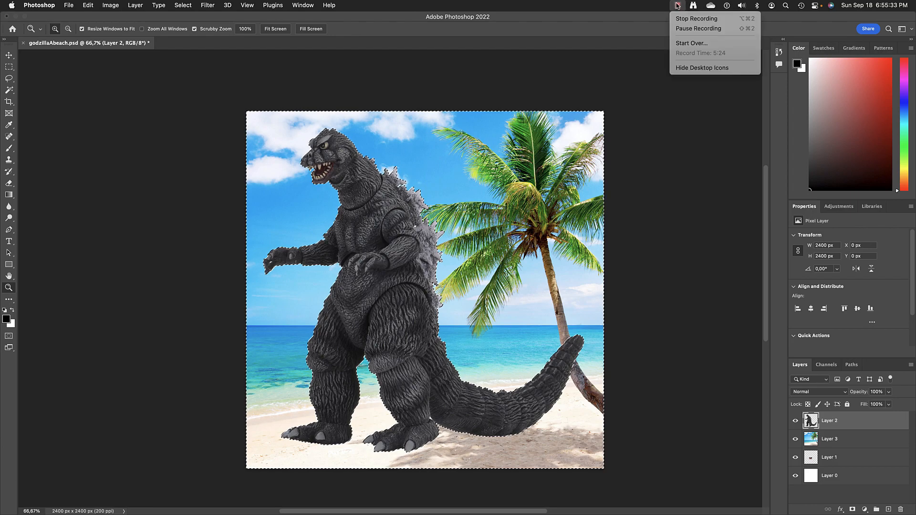